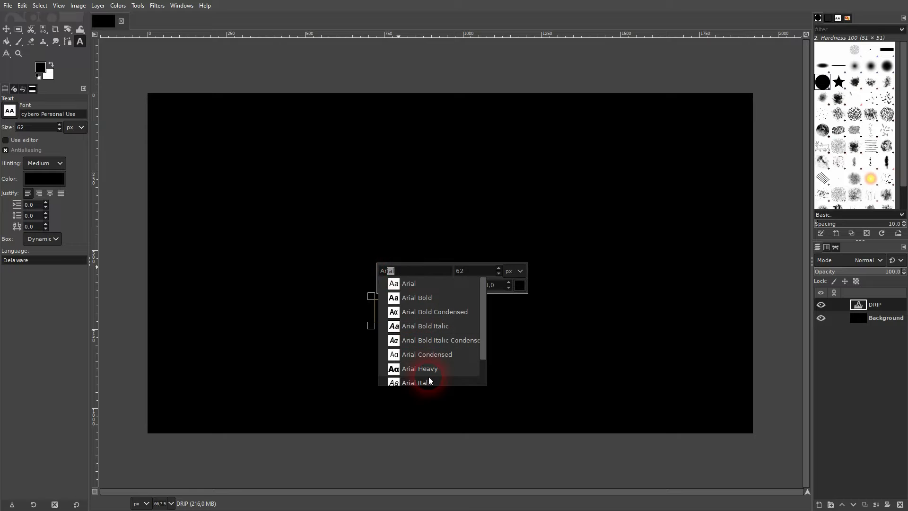
Set the DRIP text to Arial Heavy at 550 px and colour it white
click(453, 271)
text(550)
key(Return)
click(518, 286)
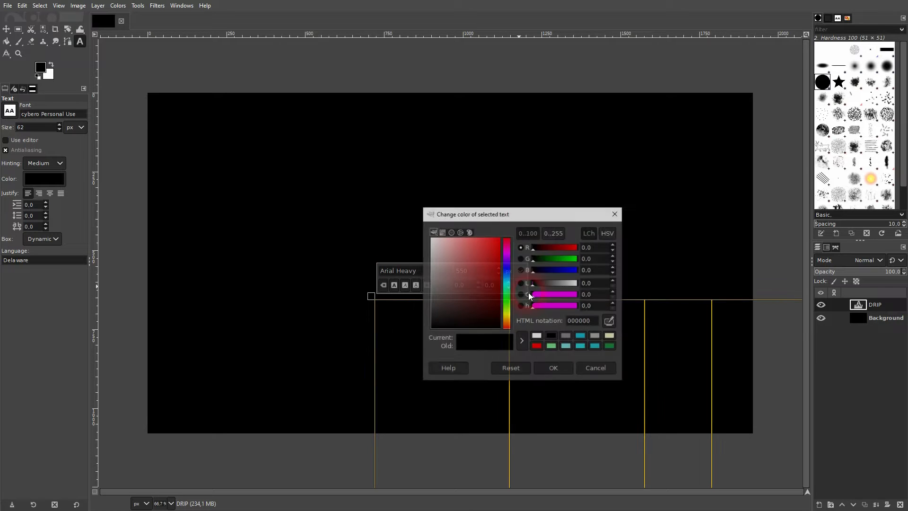
drag(487, 294, 362, 210)
click(553, 368)
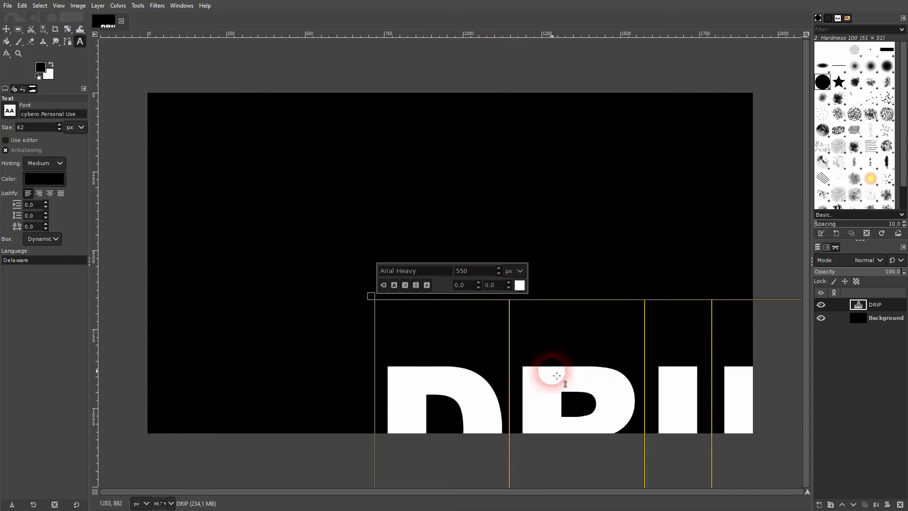
Centre the DRIP text horizontally and vertically relative to the image with the Align tool
drag(5, 30, 45, 41)
click(431, 399)
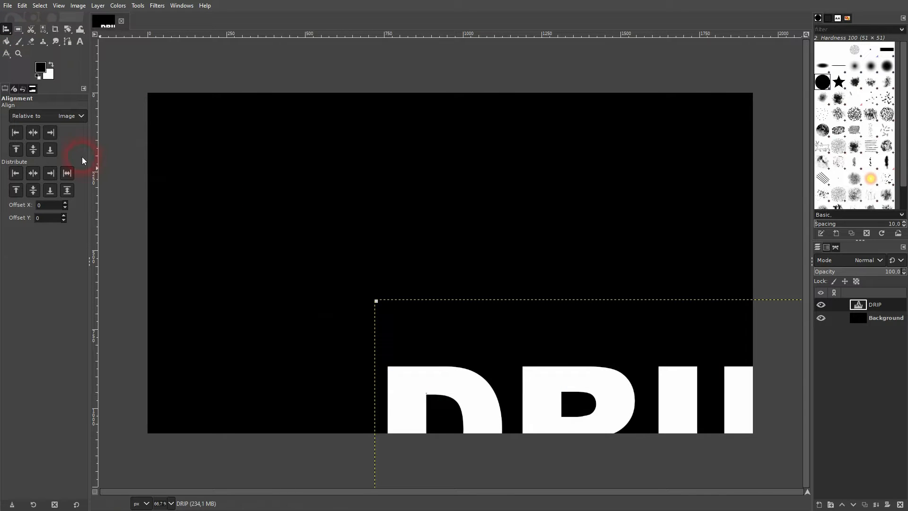
click(33, 132)
click(36, 147)
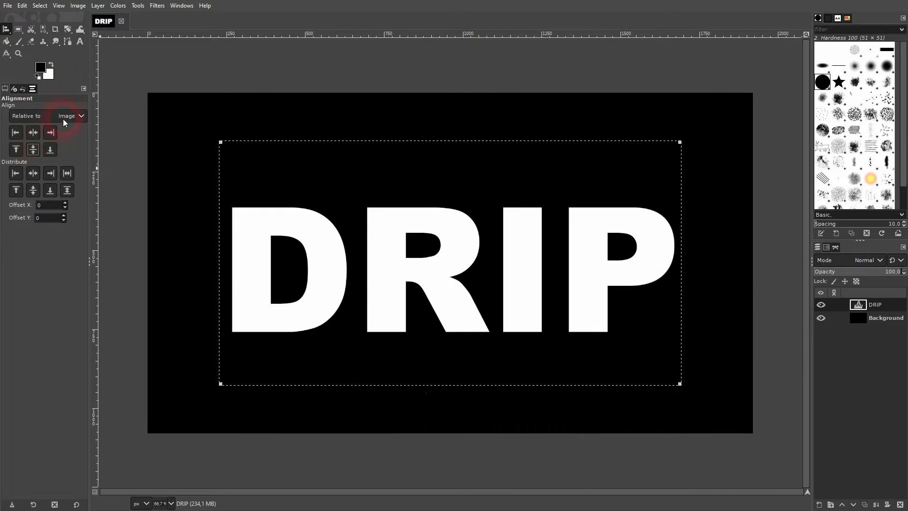
Activate the Warp Transform tool, duplicate the DRIP text layer and name the duplicate Copy
drag(80, 33, 83, 32)
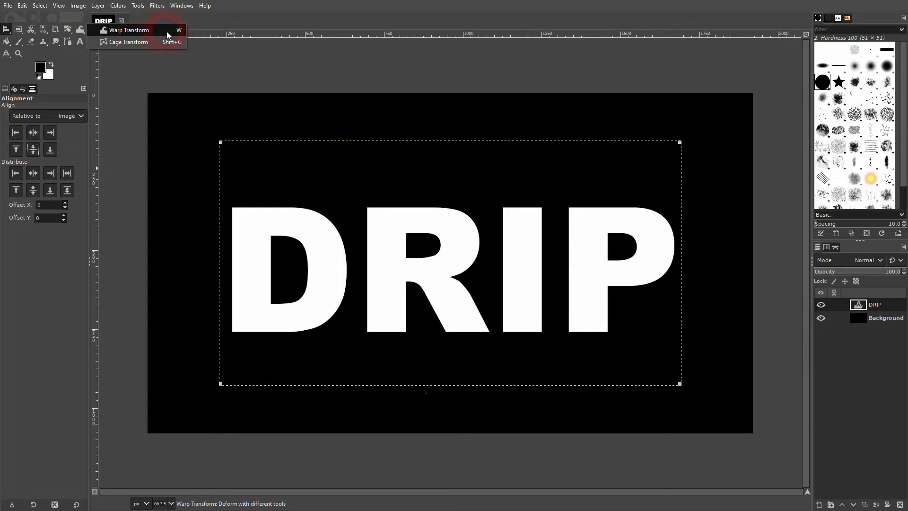
click(180, 32)
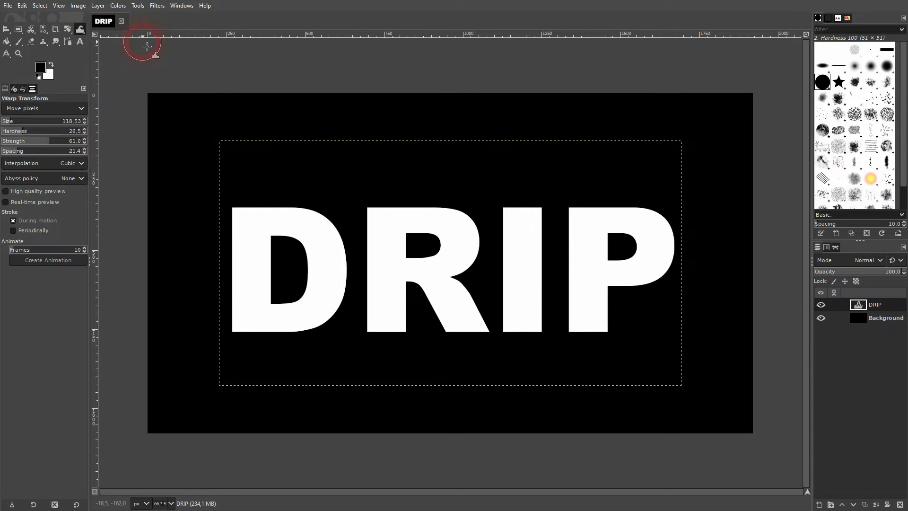
click(877, 308)
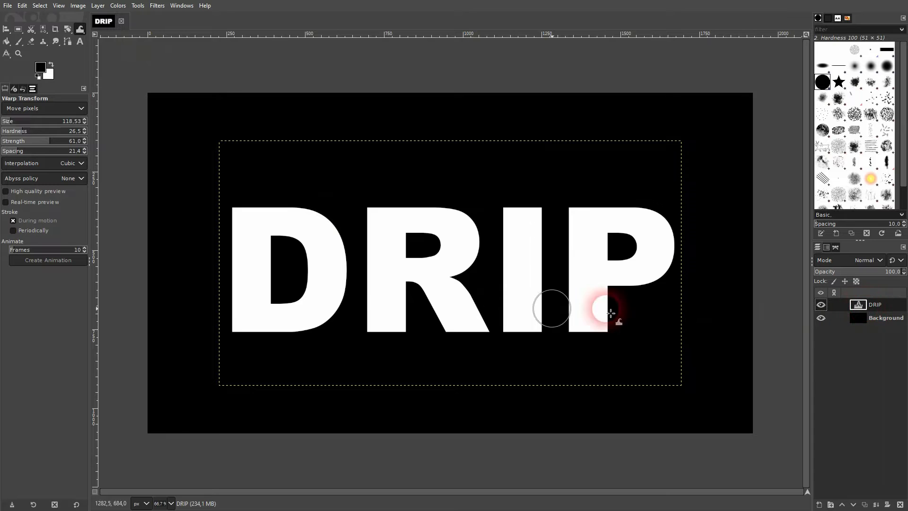
click(866, 505)
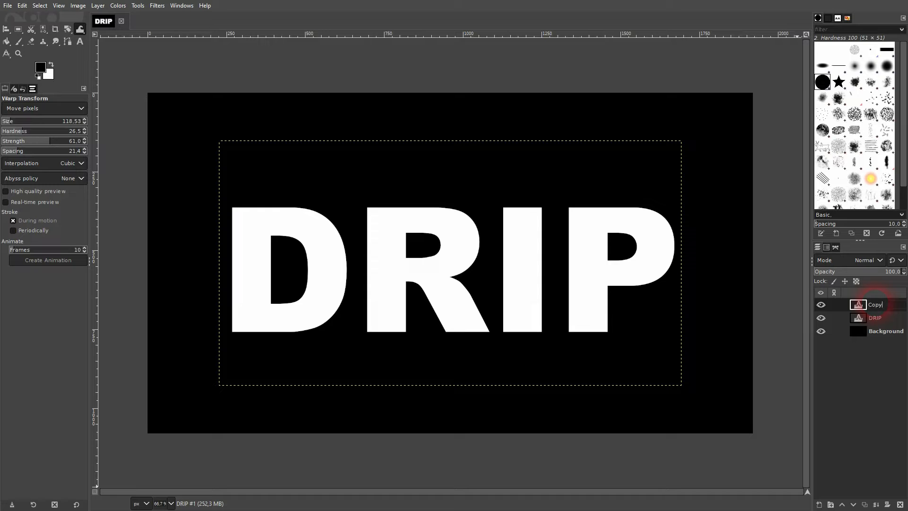
With Warp Transform in Move pixels mode, pull two drips down from the lower edge of the letter D
drag(401, 265, 410, 266)
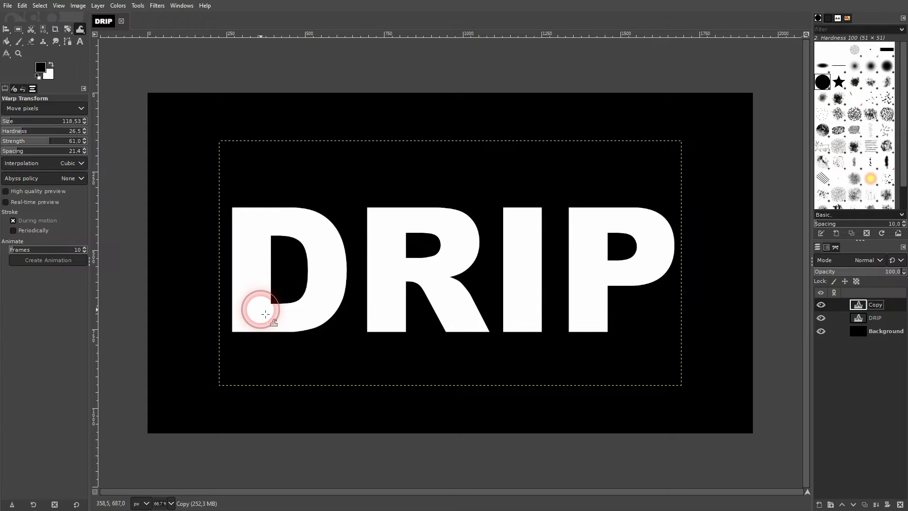
click(76, 112)
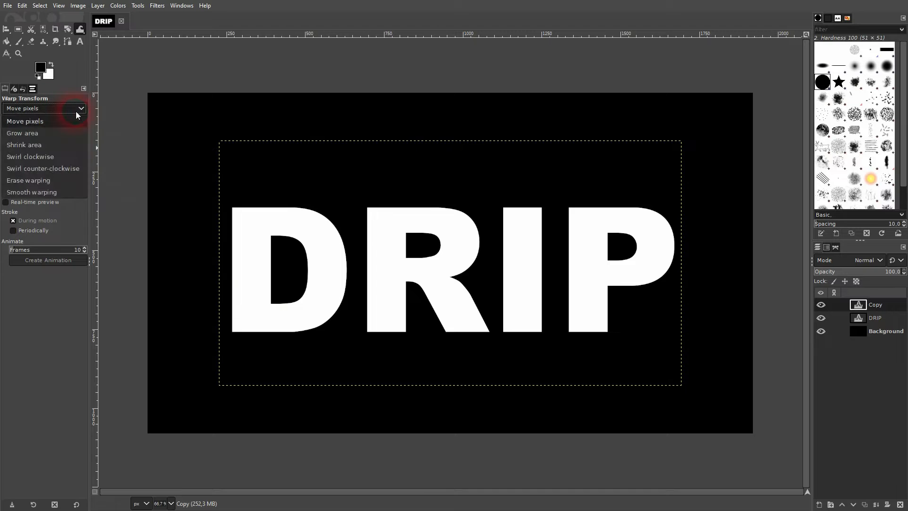
click(34, 121)
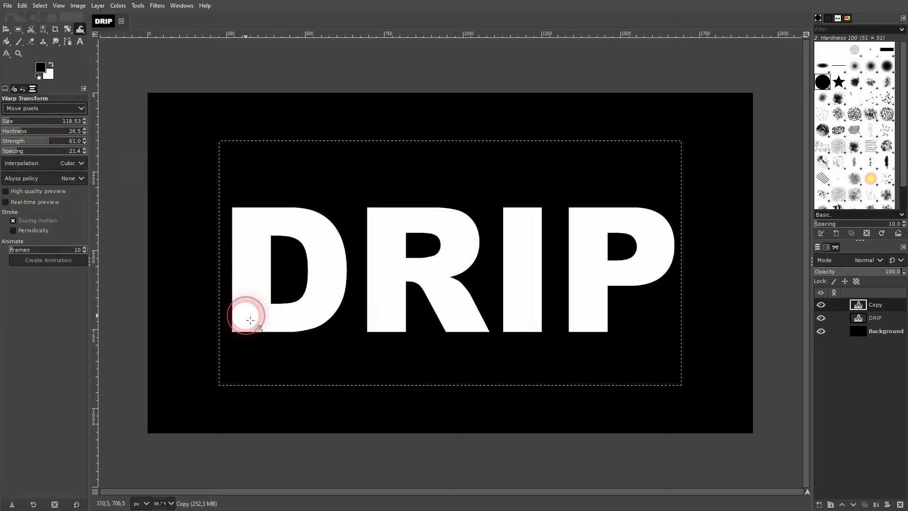
drag(249, 318, 262, 419)
drag(243, 325, 257, 395)
mouse_move(322, 322)
mouse_down()
mouse_move(308, 362)
mouse_move(301, 344)
mouse_move(317, 375)
mouse_move(303, 331)
mouse_move(304, 367)
mouse_up()
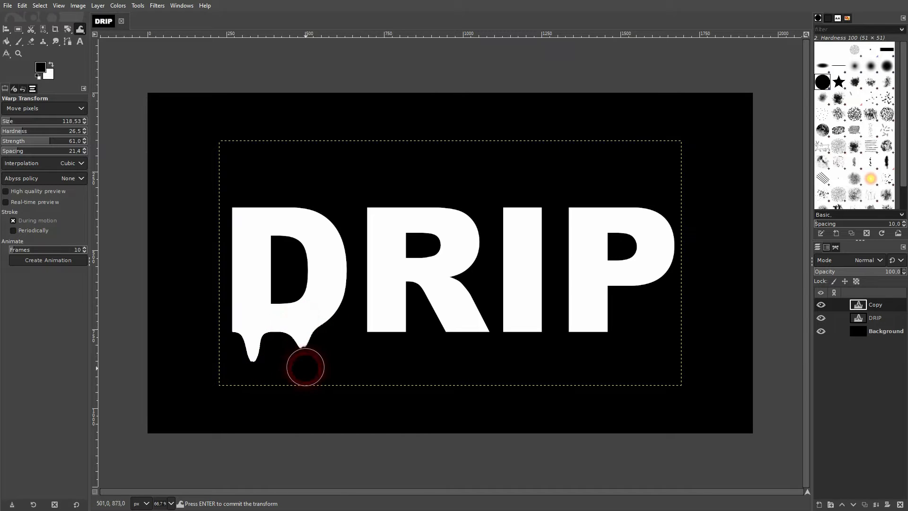
Set the warp brush size to 124.41 and pull a short drip from the base of the R's left leg
click(23, 121)
click(56, 120)
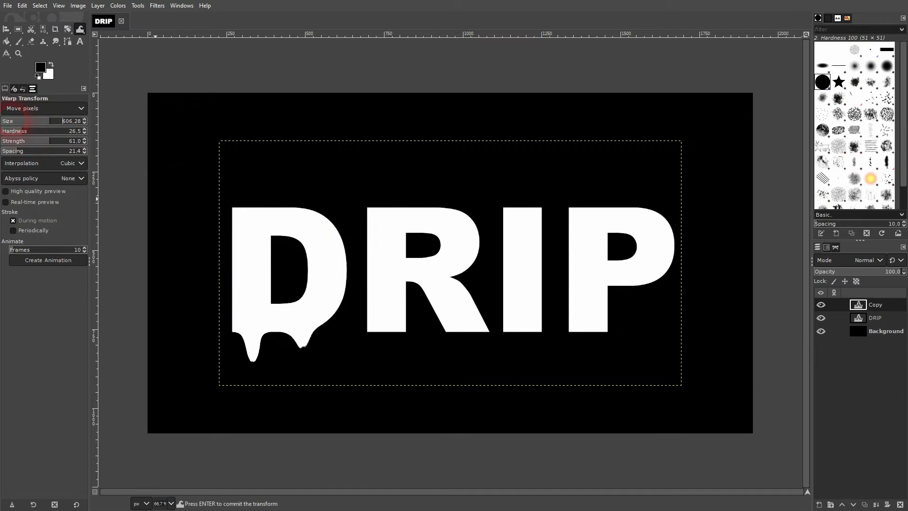
drag(372, 329, 381, 385)
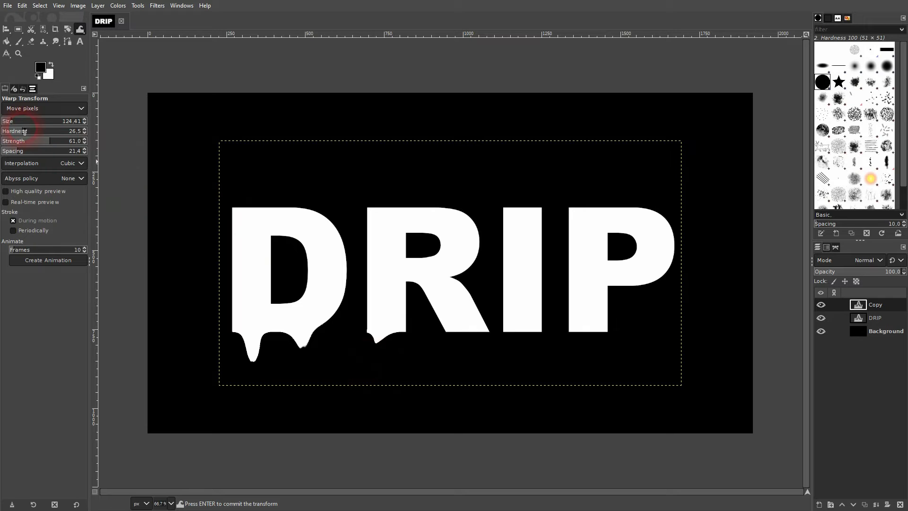
drag(376, 329, 374, 386)
key(ctrl+z)
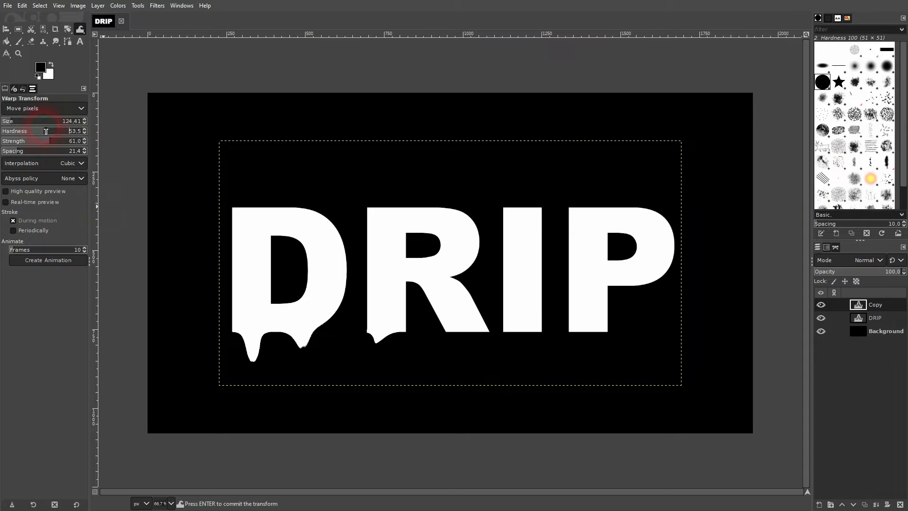
Set the warp hardness to 28.2 and lengthen the drip under the R's left leg
click(24, 132)
drag(380, 331, 386, 377)
mouse_move(385, 346)
mouse_down()
mouse_move(377, 358)
mouse_move(385, 375)
mouse_up()
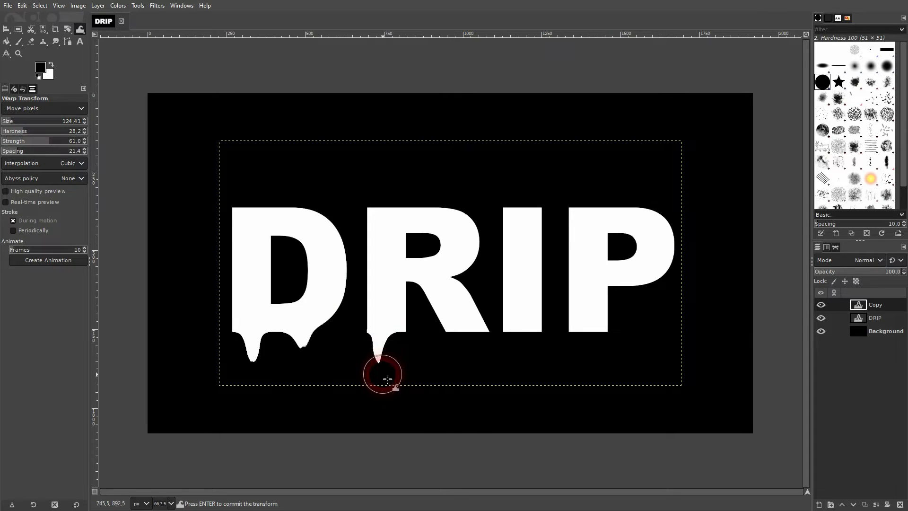
Try a warp strength of 6.2, change it to 48.2, and pull a drip from the R's right leg
drag(50, 136, 7, 137)
drag(468, 316, 469, 373)
drag(469, 320, 469, 358)
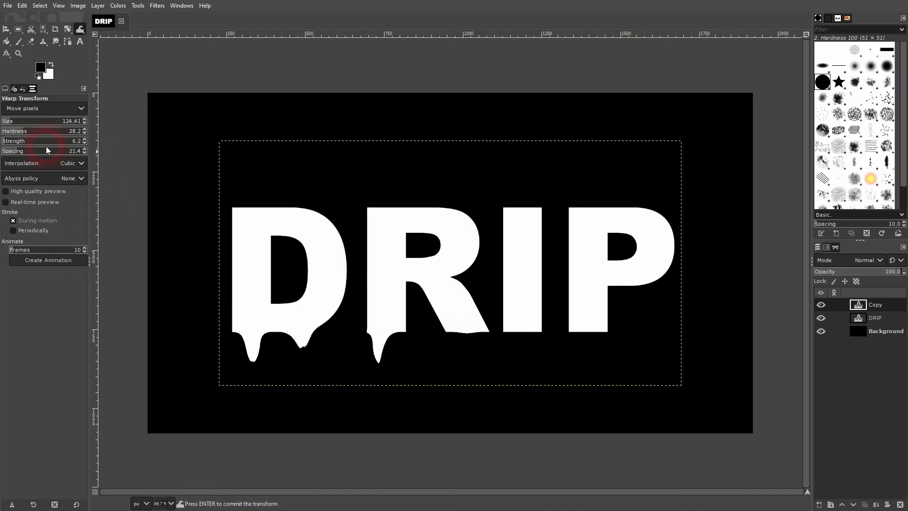
mouse_move(457, 319)
mouse_down()
mouse_move(464, 367)
mouse_move(469, 361)
mouse_move(451, 366)
mouse_up()
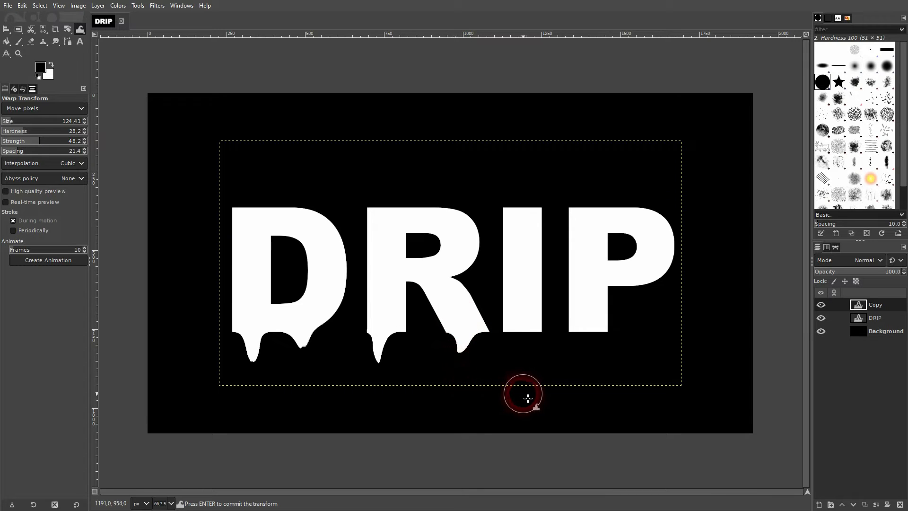
Try a warp spacing of 100, change it to 24.3, and pull a drip from the base of the letter I
drag(62, 156, 87, 153)
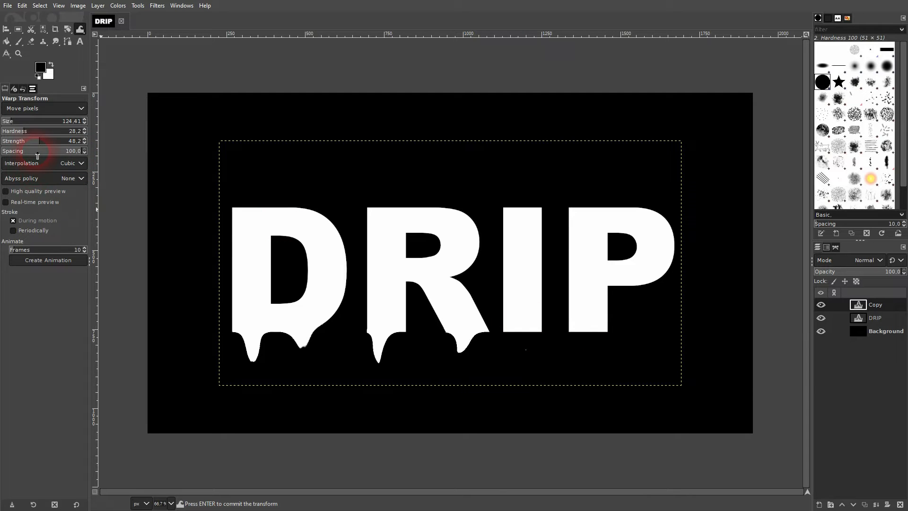
mouse_move(523, 300)
mouse_down()
mouse_move(522, 357)
mouse_move(523, 333)
mouse_move(518, 358)
mouse_up()
drag(520, 326, 512, 365)
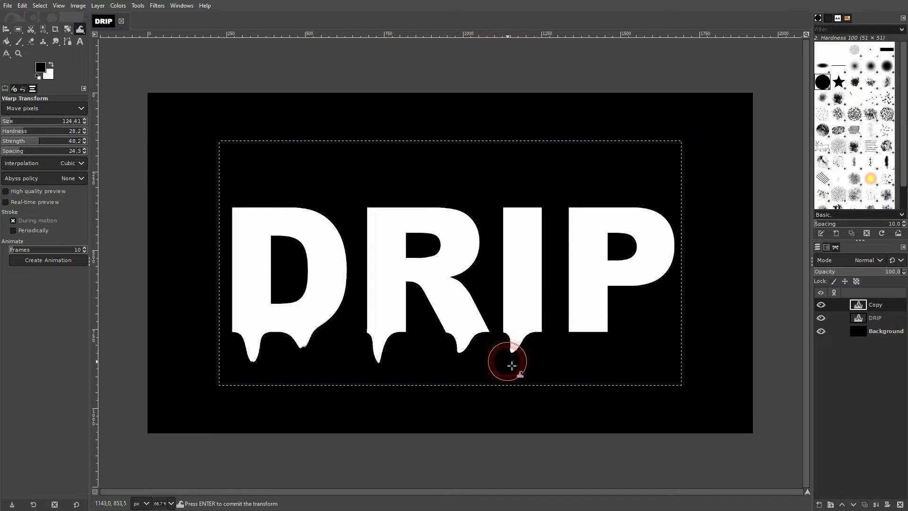
Pull drips from the P's stem and bowl, and compare the result with the original by hiding and reshowing the Copy layer
drag(593, 340, 574, 369)
drag(577, 330, 580, 355)
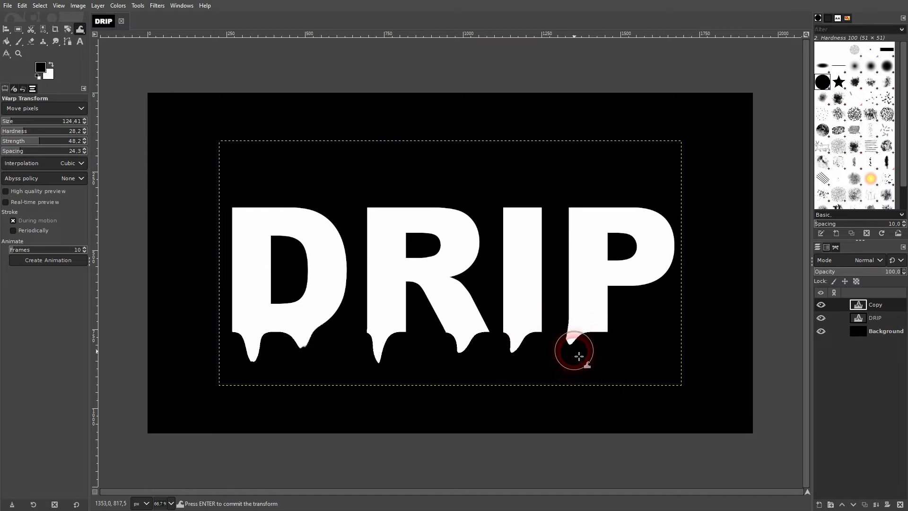
mouse_move(643, 287)
mouse_down()
mouse_move(624, 346)
mouse_move(610, 334)
mouse_move(594, 356)
mouse_move(594, 335)
mouse_up()
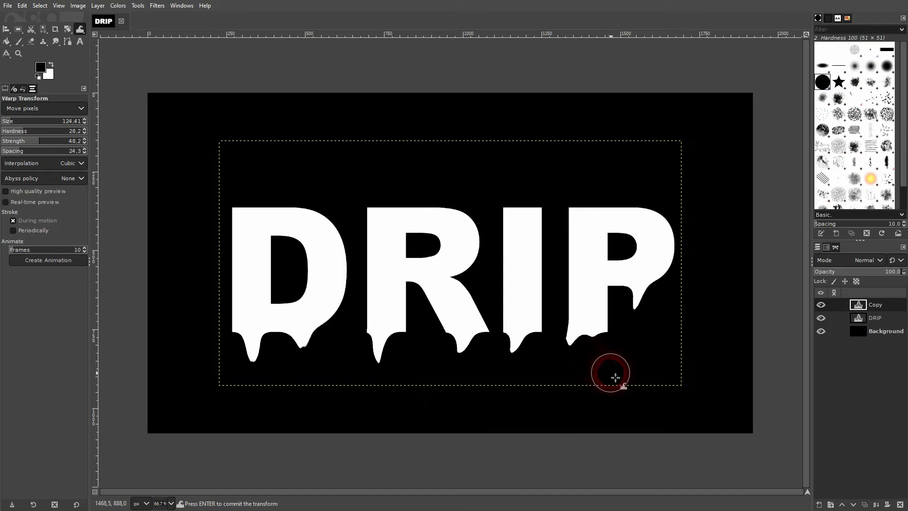
click(821, 305)
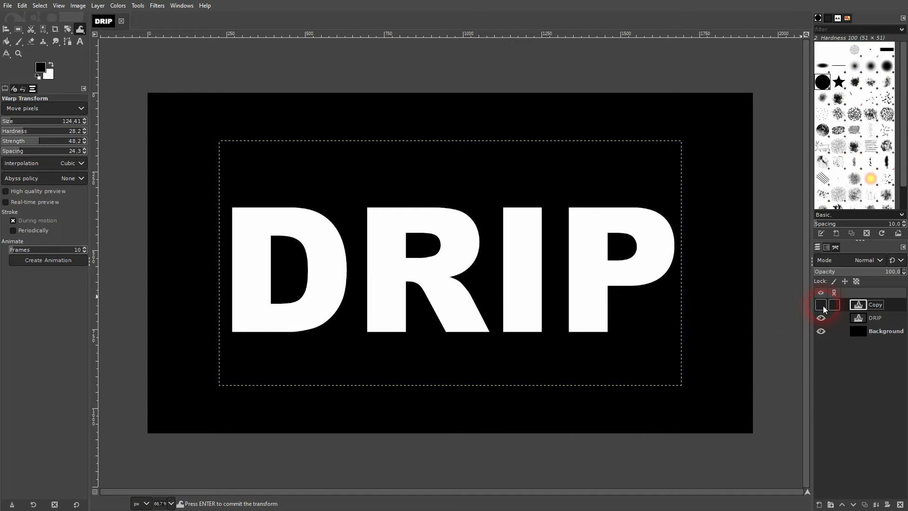
click(822, 305)
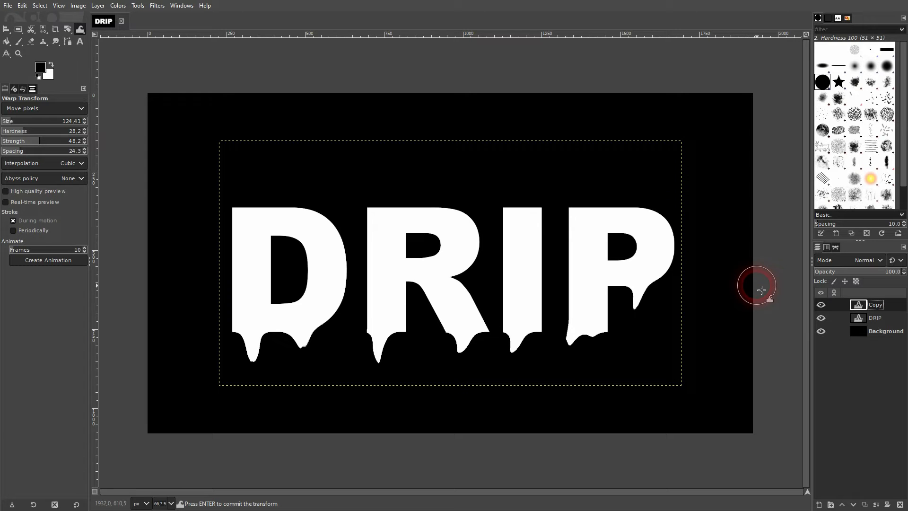
Select all the white lettering on the Copy layer with Select by Color
right_click(858, 308)
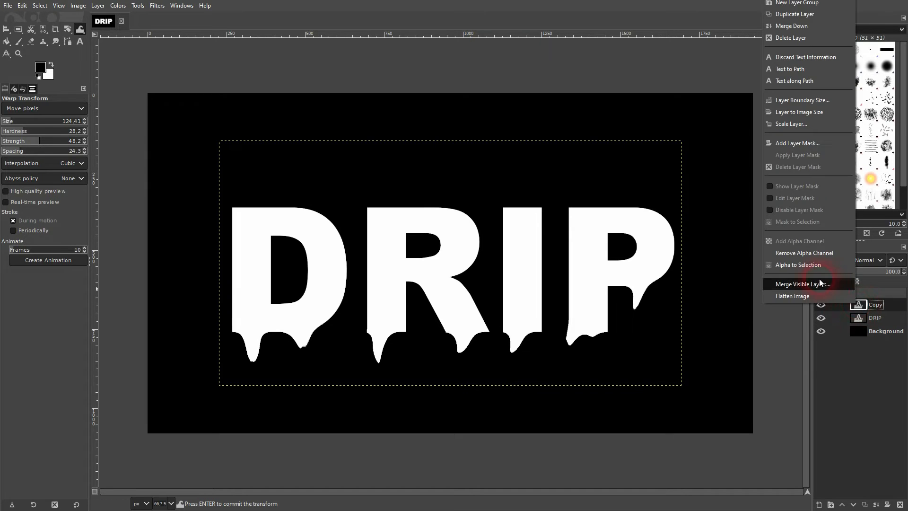
click(808, 264)
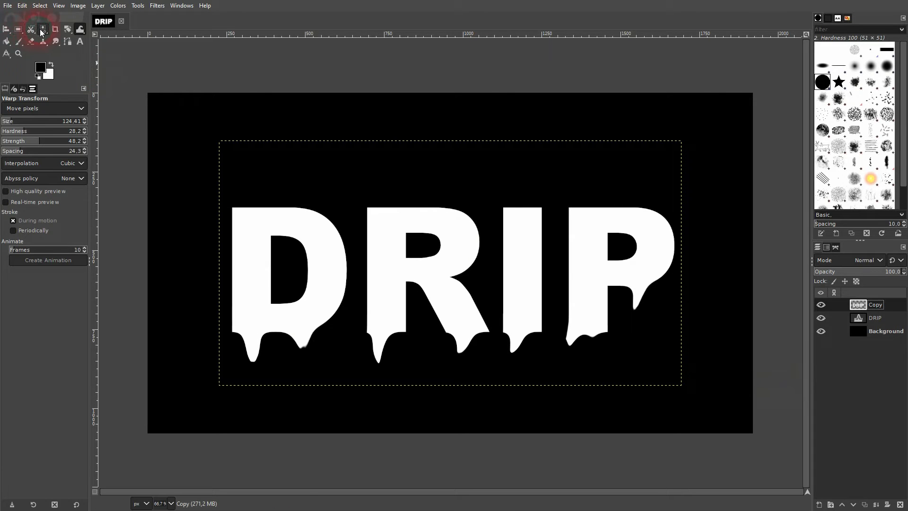
click(43, 30)
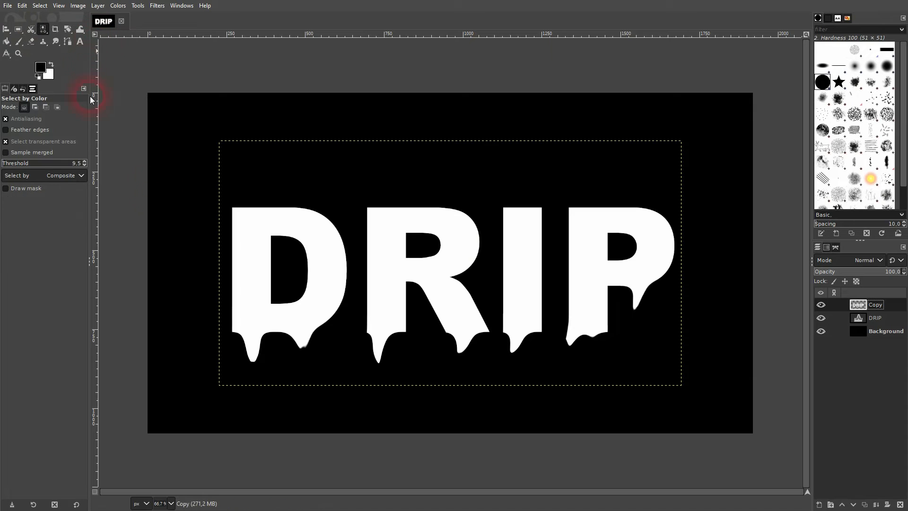
click(376, 346)
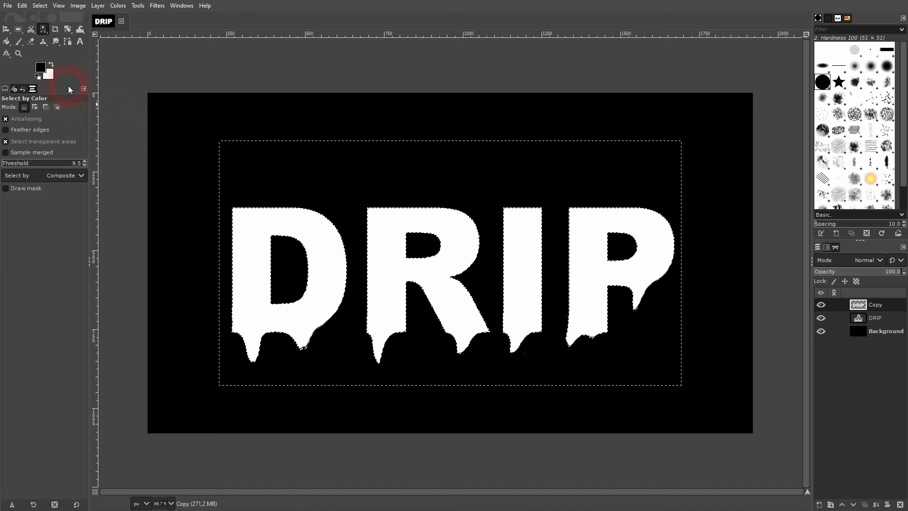
Change the foreground colour from the current one to bright red
click(45, 69)
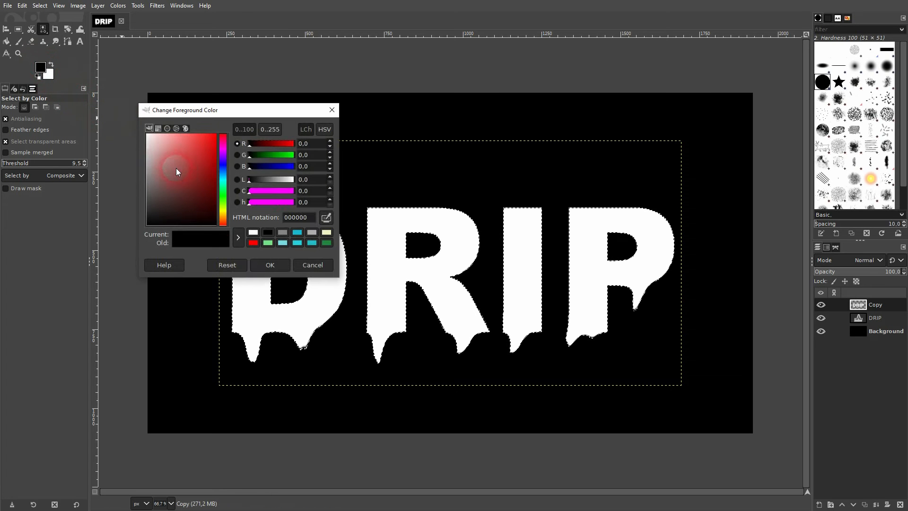
drag(174, 161, 254, 123)
click(270, 265)
Fill the D, R, I and P on the Copy layer with red using Bucket Fill, and clear the selection
click(6, 41)
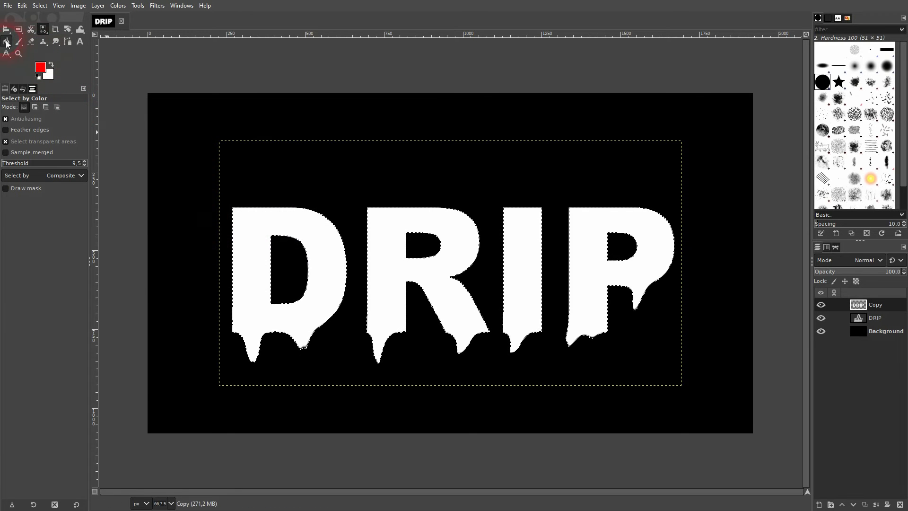
click(246, 292)
click(391, 312)
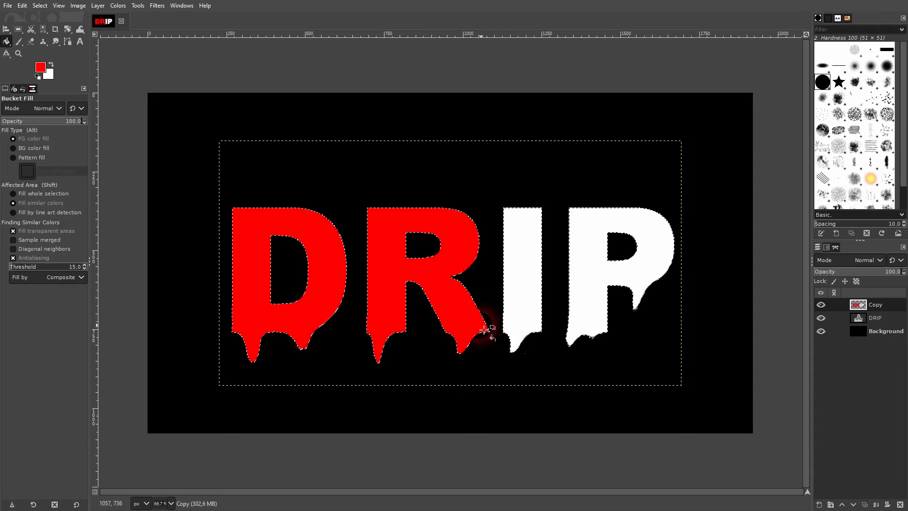
click(520, 293)
click(588, 309)
key(ctrl+shift+a)
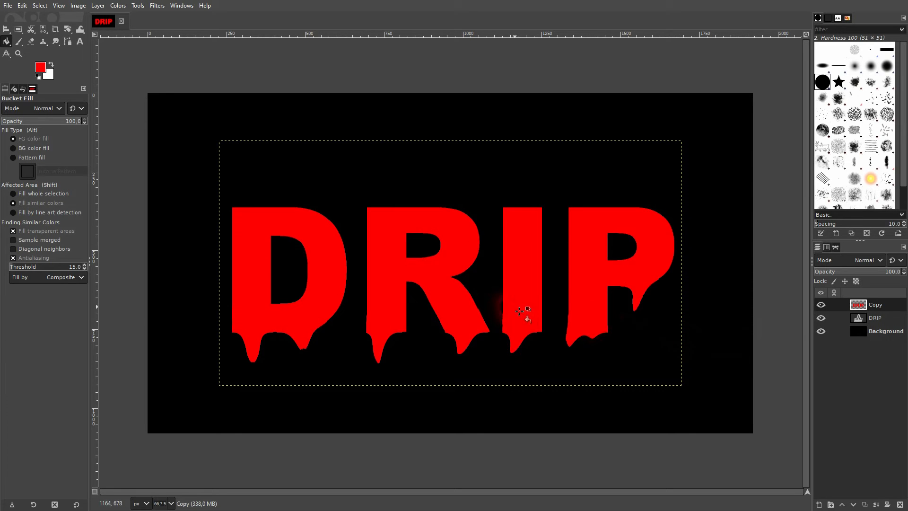
Hide the Copy layer, make the DRIP layer active and switch to the Gradient tool
click(820, 304)
click(880, 320)
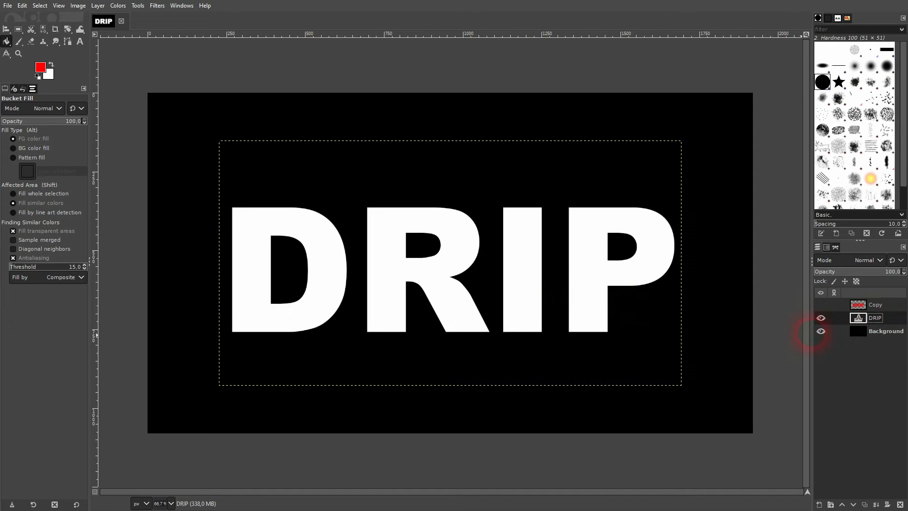
click(167, 109)
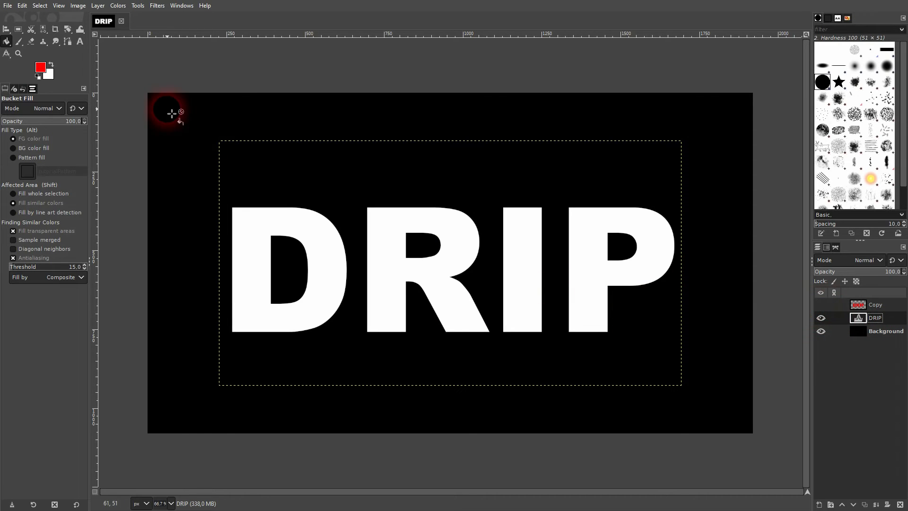
click(7, 41)
click(43, 52)
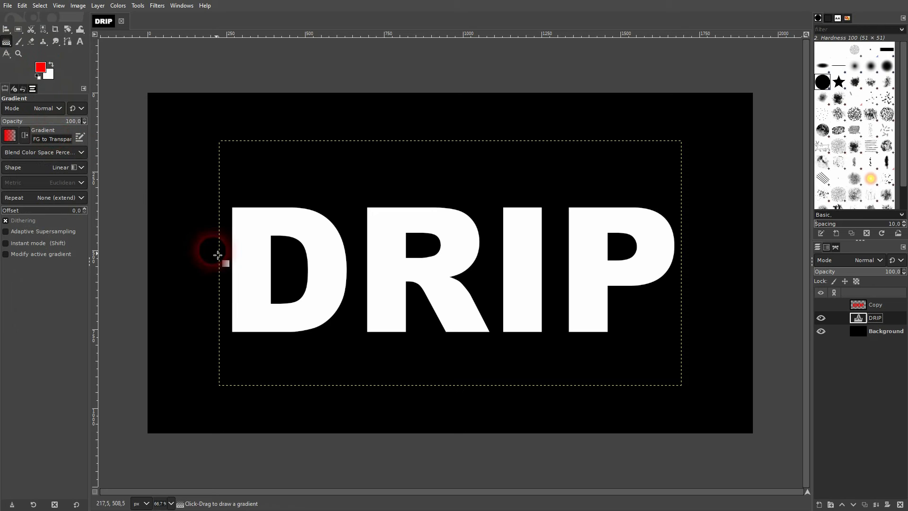
Try a horizontal FG to Transparent gradient across the whole DRIP layer, and undo it
drag(252, 298, 257, 302)
drag(231, 268, 666, 269)
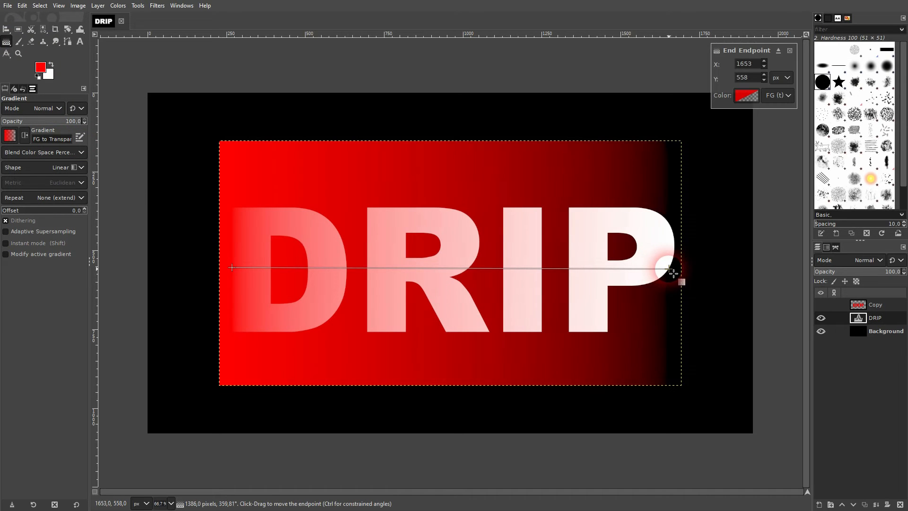
key(Return)
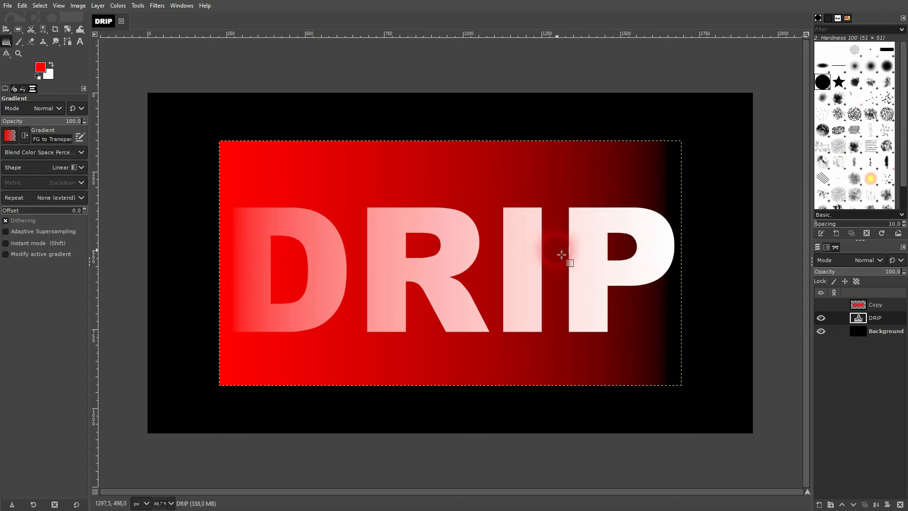
key(ctrl+z)
Select the DRIP layer's lettering from its alpha and draw a horizontal linear gradient from the D's outer edge to the P's outer edge
right_click(859, 321)
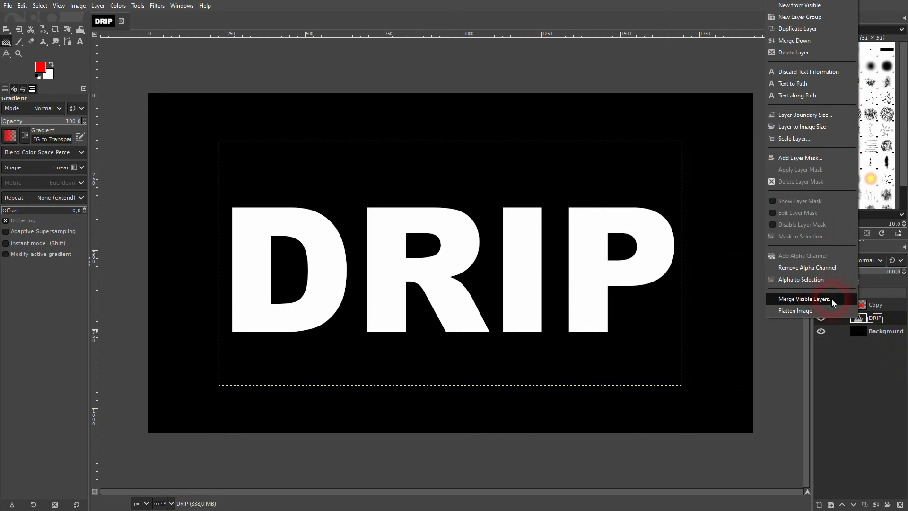
click(810, 279)
drag(230, 269, 675, 273)
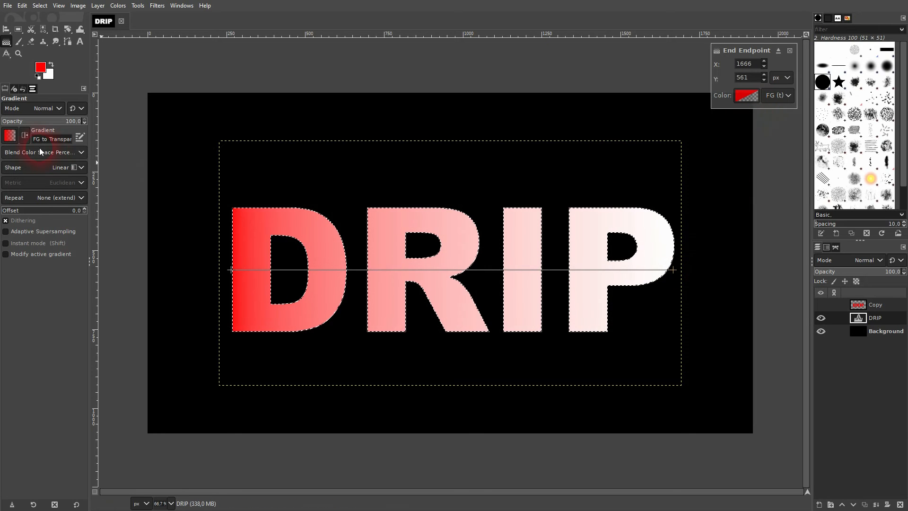
Change the gradient on the lettering to the Caribbean Blues preset
click(10, 136)
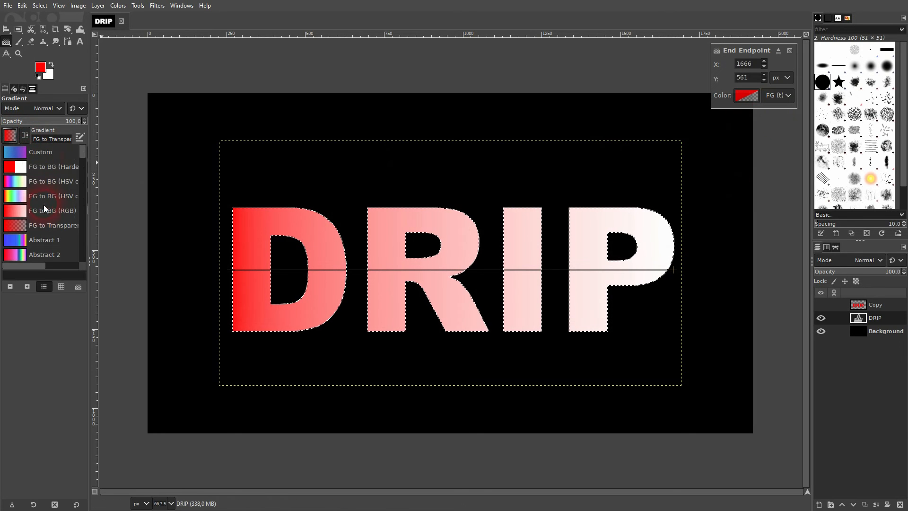
scroll(56, 216, down, 3)
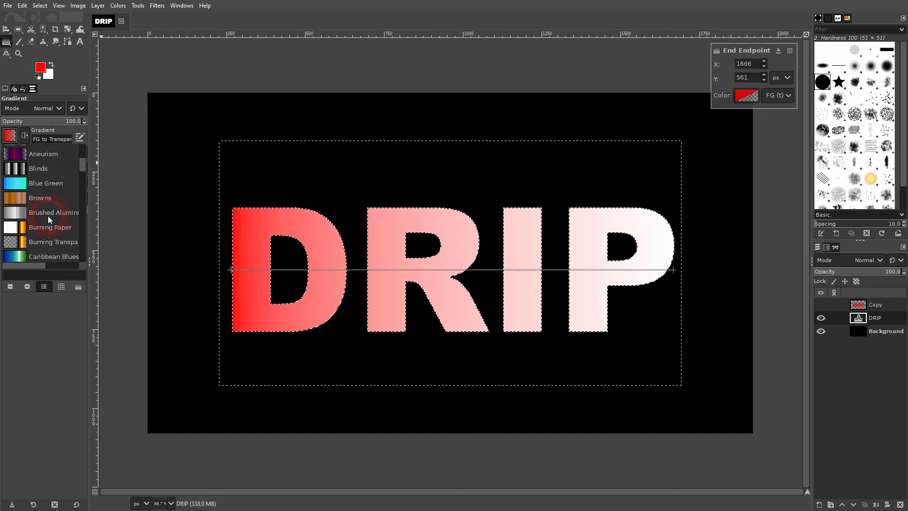
scroll(48, 215, down, 2)
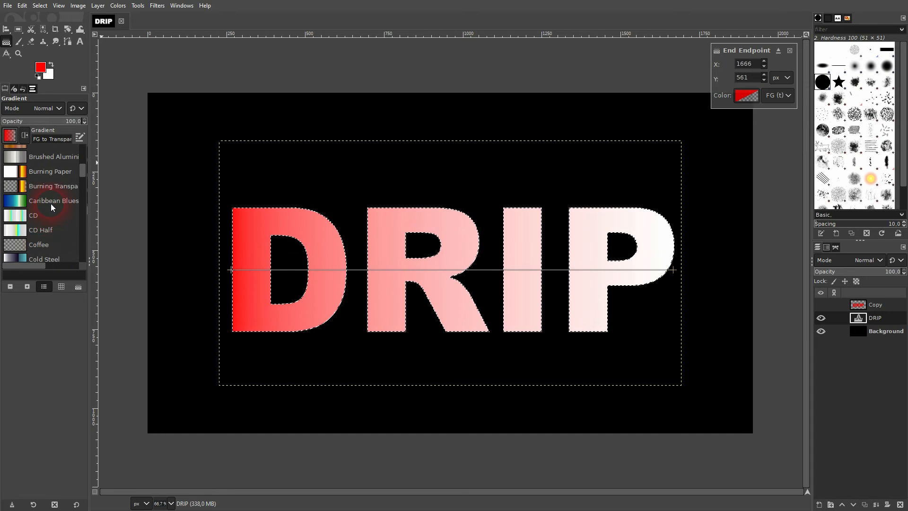
click(50, 206)
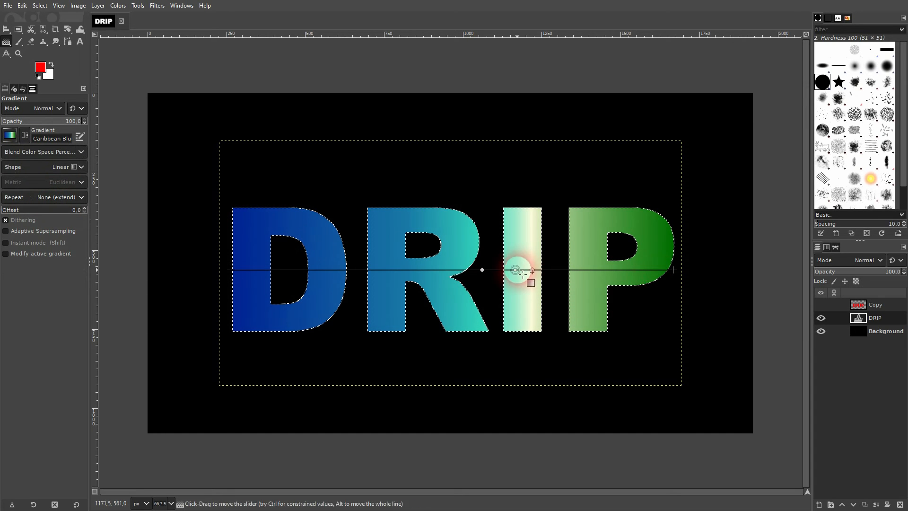
Shift the gradient's turquoise stop to the R's stem and the cream stop to about 55.5, apply the gradient and clear the selection
drag(487, 274, 445, 274)
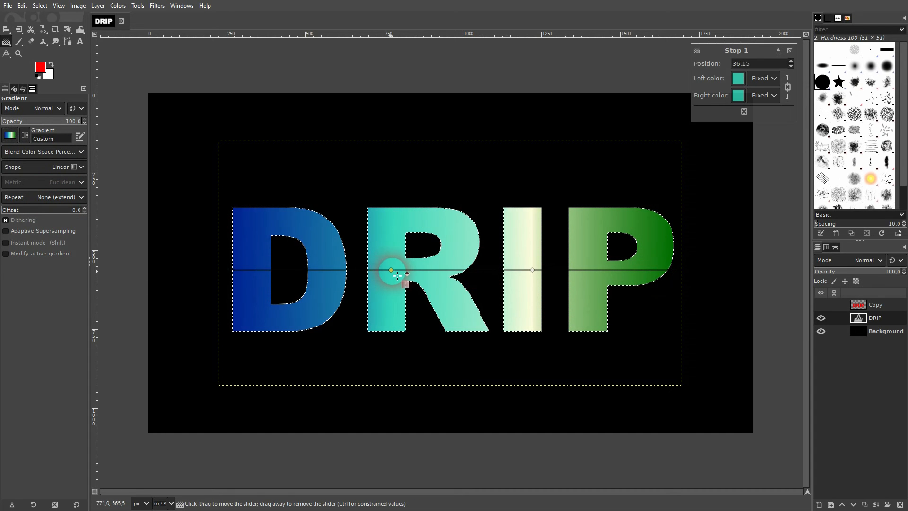
drag(535, 274, 478, 275)
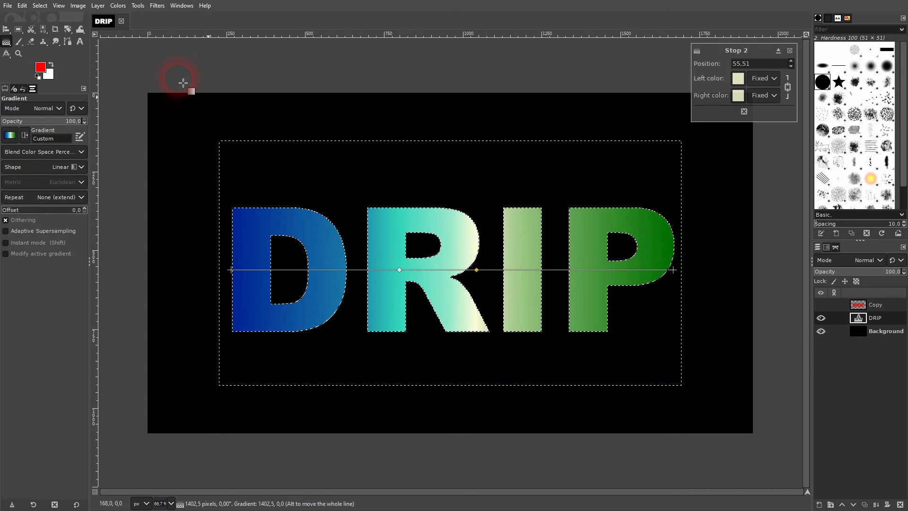
right_click(5, 31)
click(39, 32)
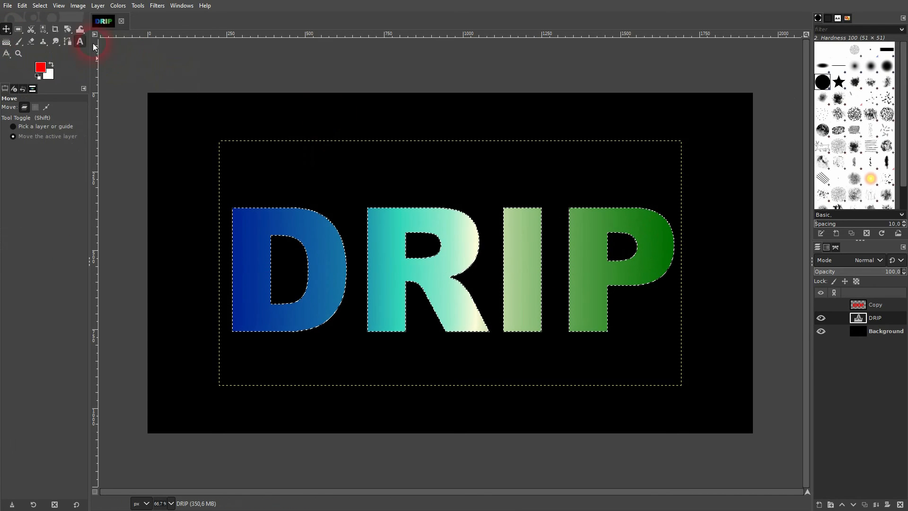
key(ctrl+shift+a)
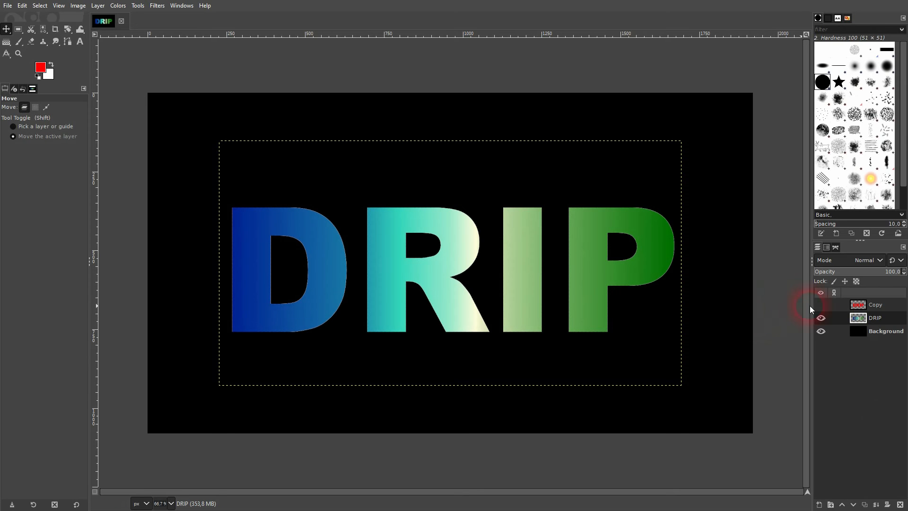
Duplicate the gradient DRIP layer and pull two drips from the lower edge of the D with Warp Transform
click(868, 505)
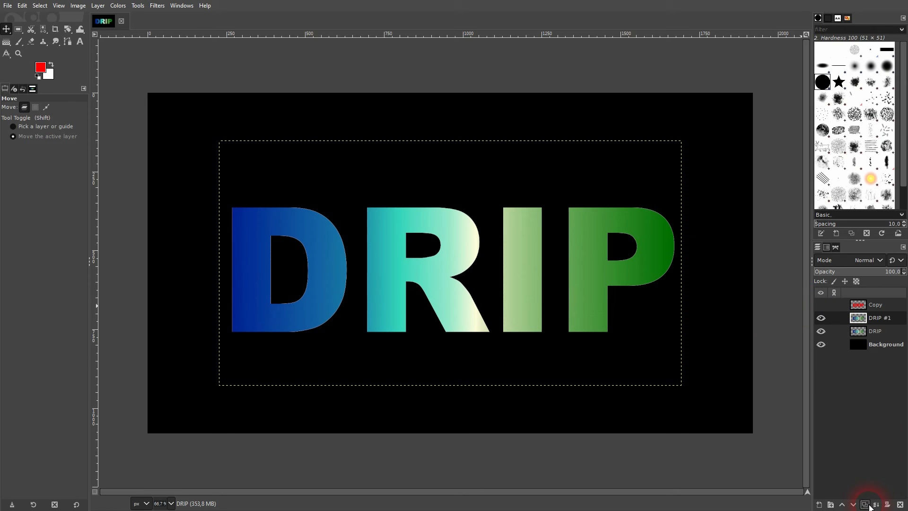
click(80, 30)
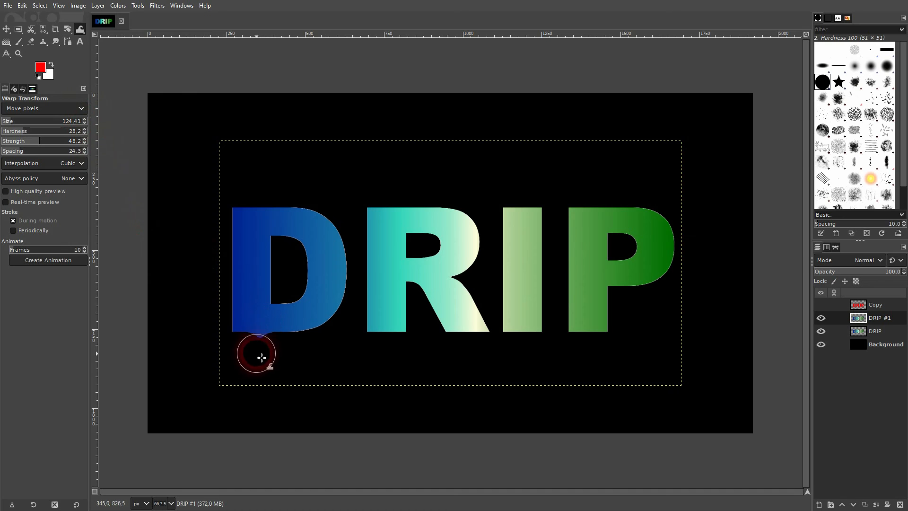
drag(263, 325, 255, 370)
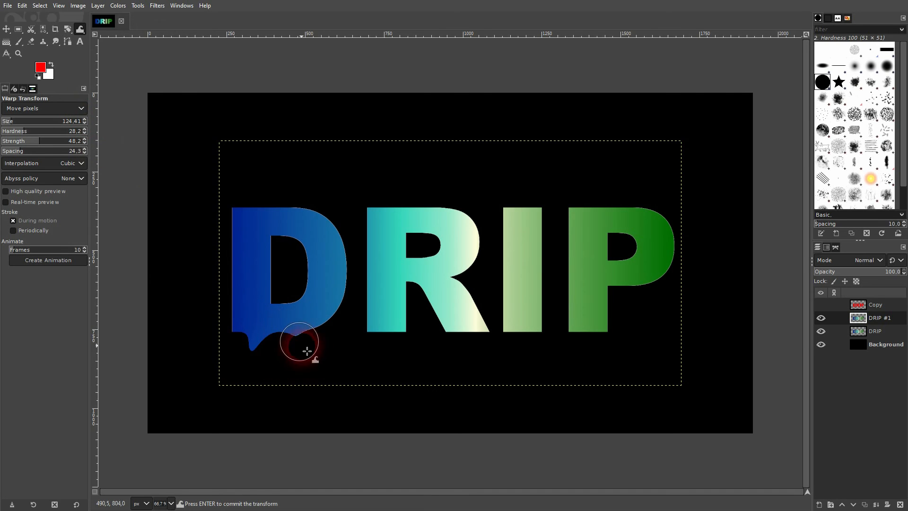
drag(308, 317, 307, 385)
Pull drips from the lower edges of the R's stem, the I, the P's stem and the P's bowl
drag(392, 320, 387, 389)
drag(512, 310, 519, 369)
drag(525, 325, 512, 390)
drag(608, 324, 589, 372)
drag(655, 274, 639, 355)
Pull a small second drip from the I's lower corner and a long drip from the foot of the R's leg
drag(544, 327, 526, 365)
drag(463, 327, 458, 371)
drag(450, 355, 444, 393)
mouse_move(468, 325)
mouse_down()
mouse_move(454, 397)
mouse_move(466, 332)
mouse_move(458, 377)
mouse_up()
drag(456, 343, 457, 365)
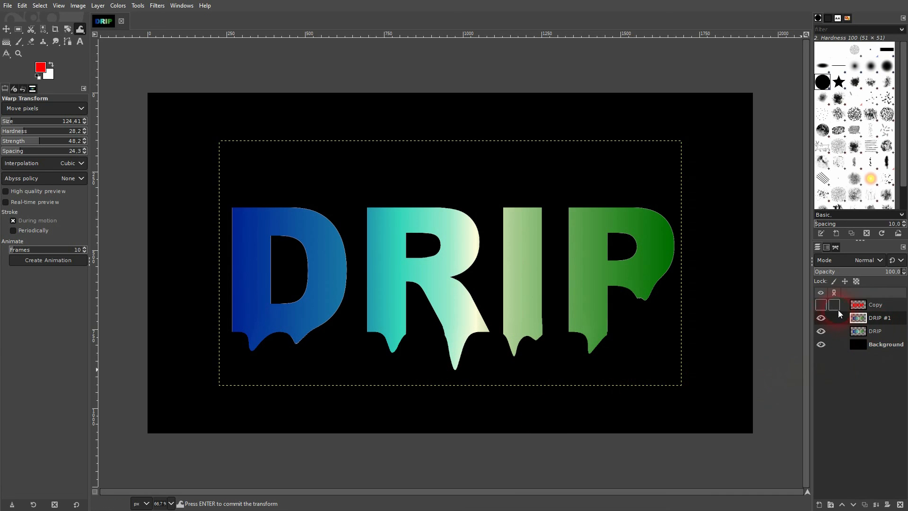
Compare the red and gradient drip versions by toggling the visibility of the Copy and DRIP #1 layers
click(821, 305)
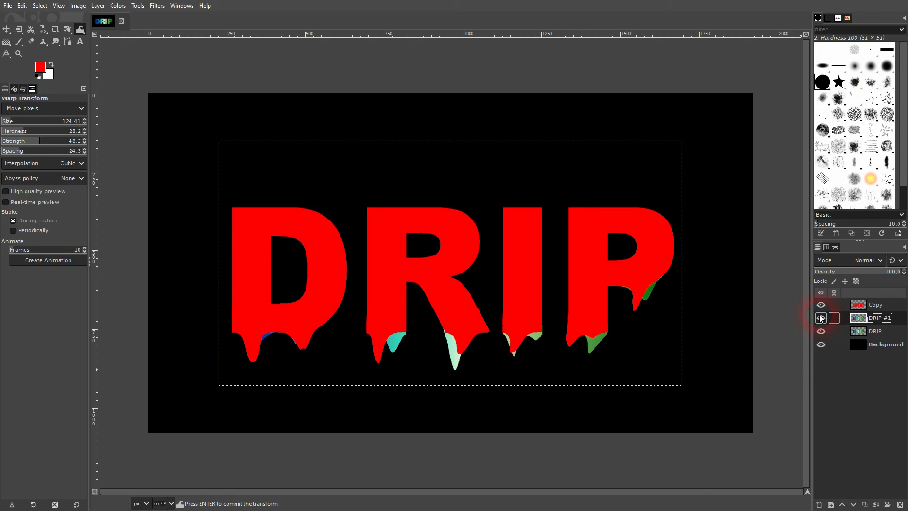
click(821, 318)
click(821, 317)
click(822, 305)
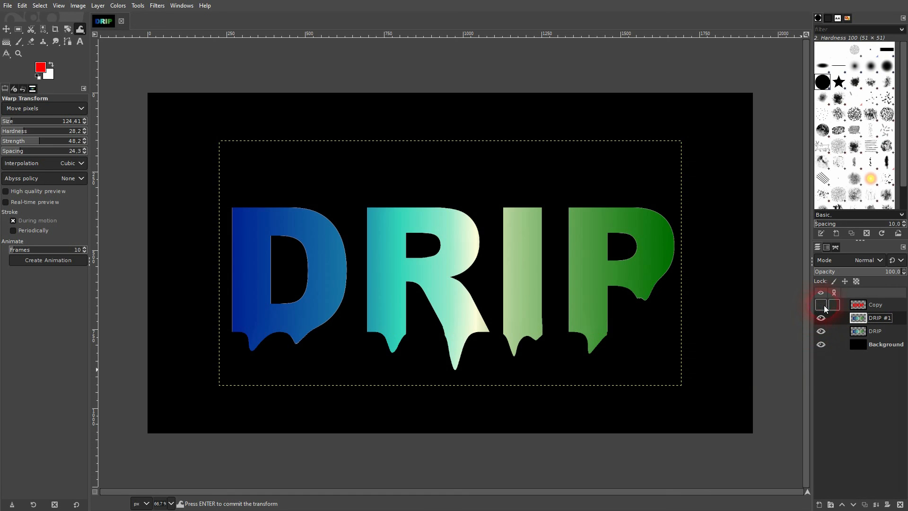